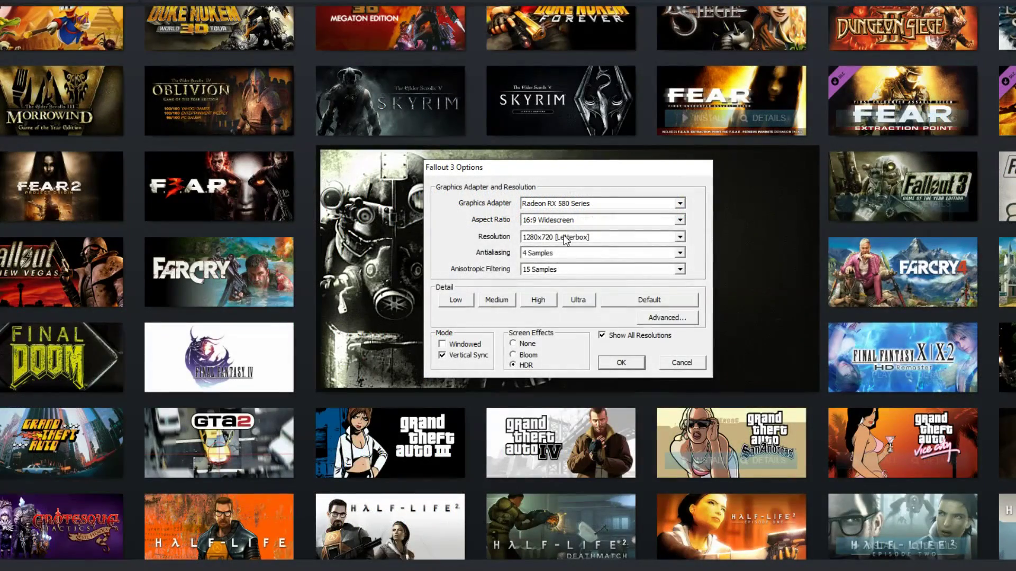
# Set the Fallout 3 resolution to 1920x1080 in its options, accept the change and launch the game
pyautogui.click(582, 237)
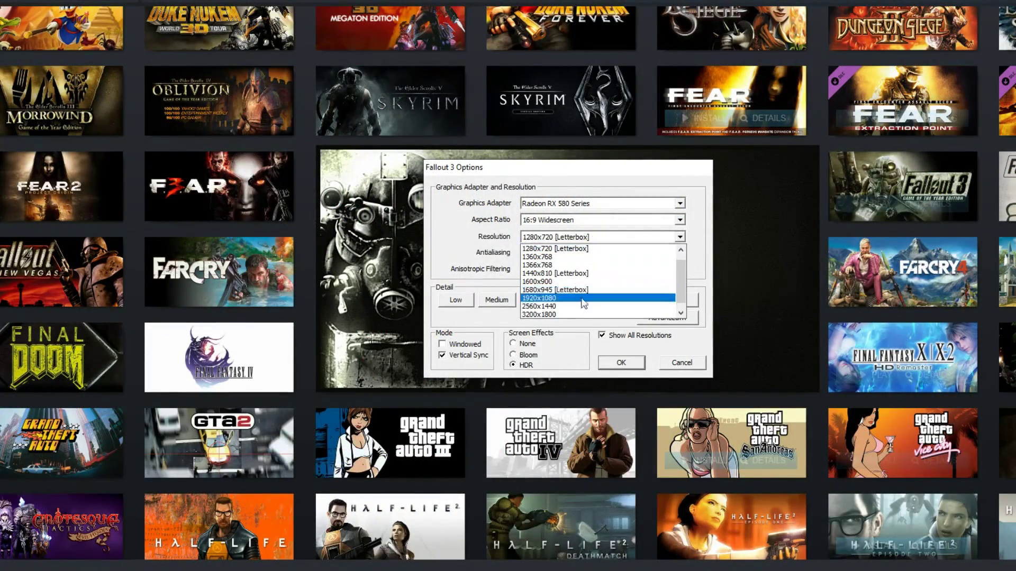
pyautogui.click(575, 299)
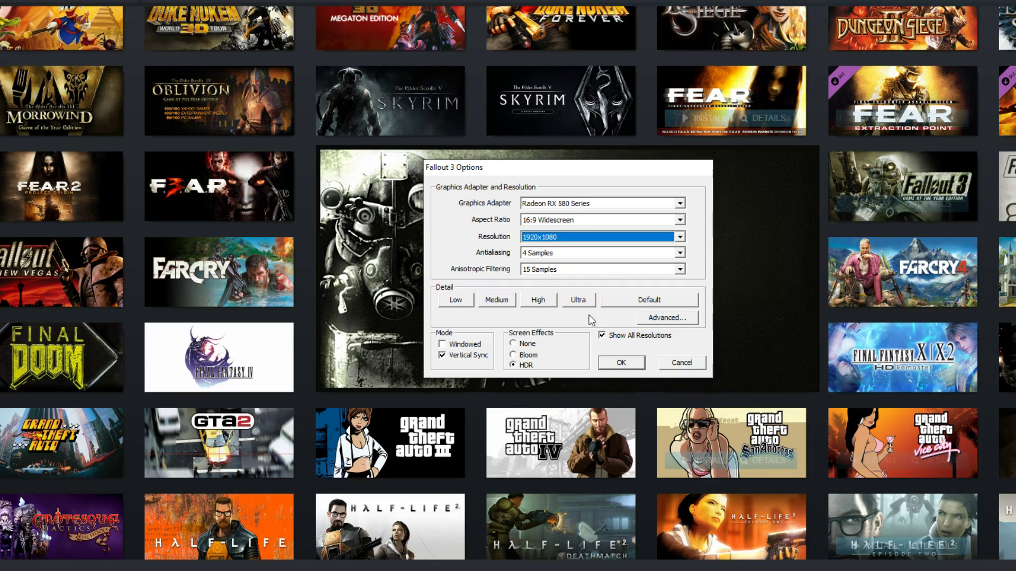
pyautogui.click(630, 363)
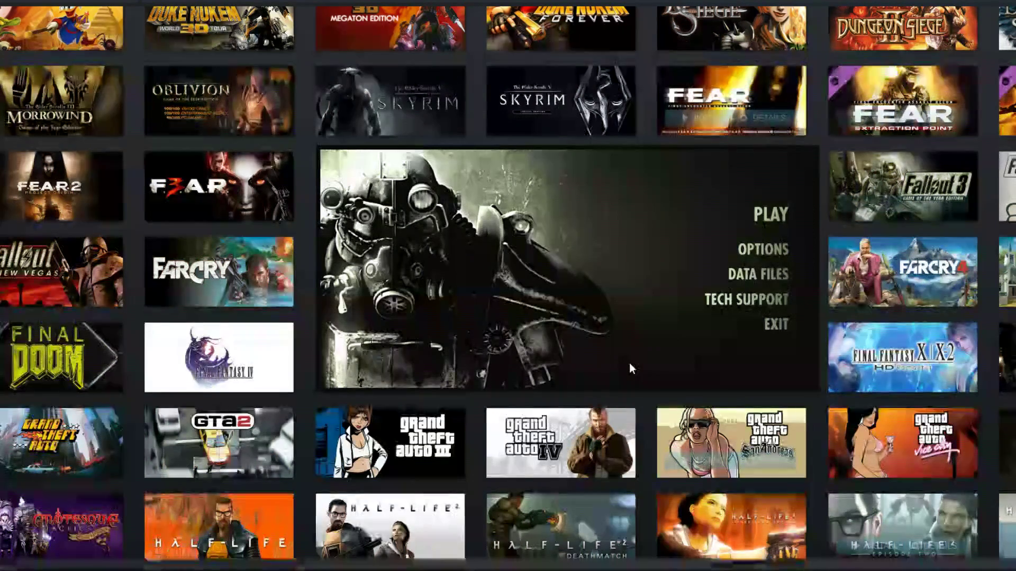
pyautogui.click(776, 214)
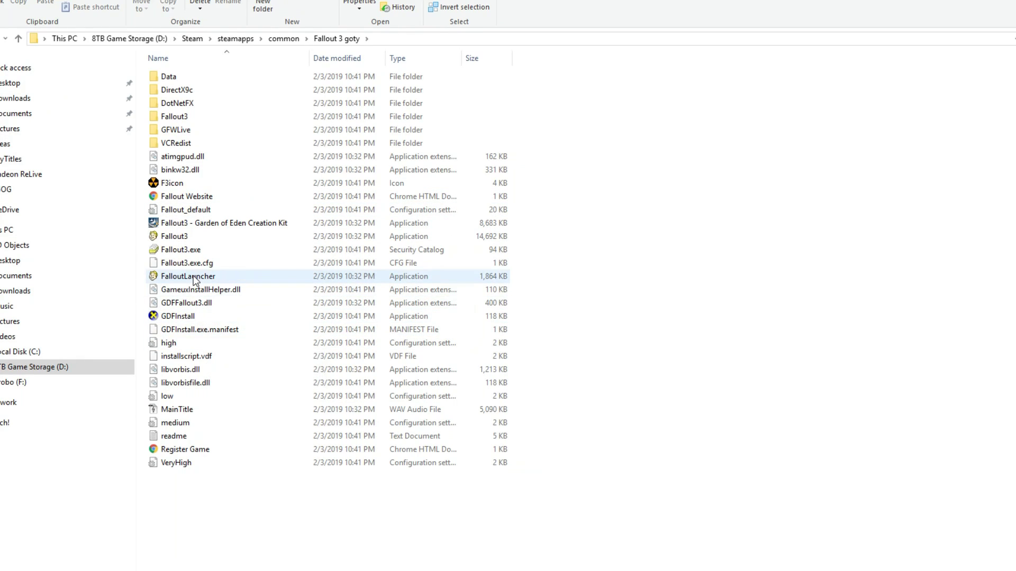
# Configure the Fallout3 application in the Fallout 3 goty folder to run in Windows XP (Service Pack 2) compatibility mode and as an administrator
pyautogui.click(181, 237)
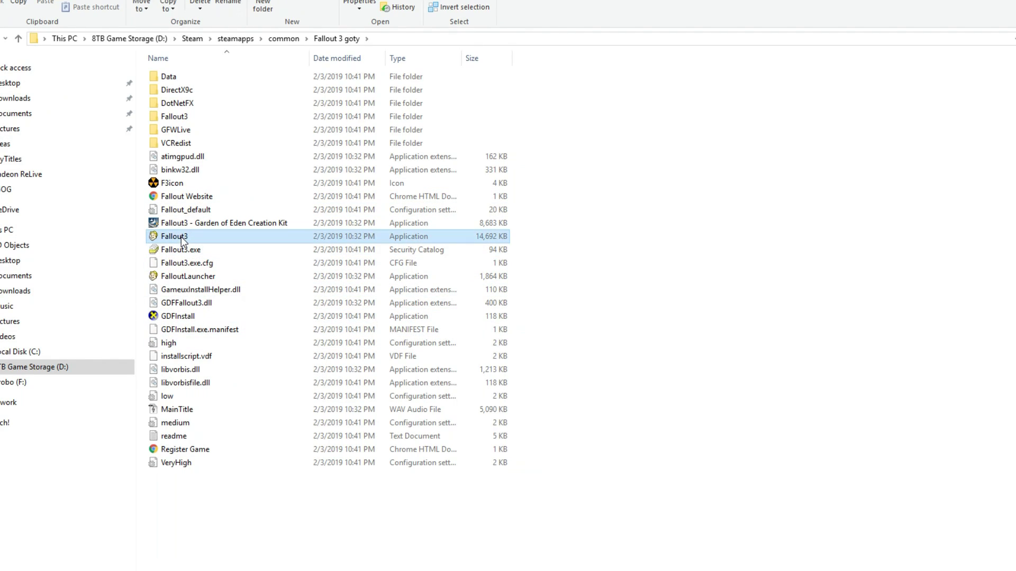
pyautogui.rightClick(181, 236)
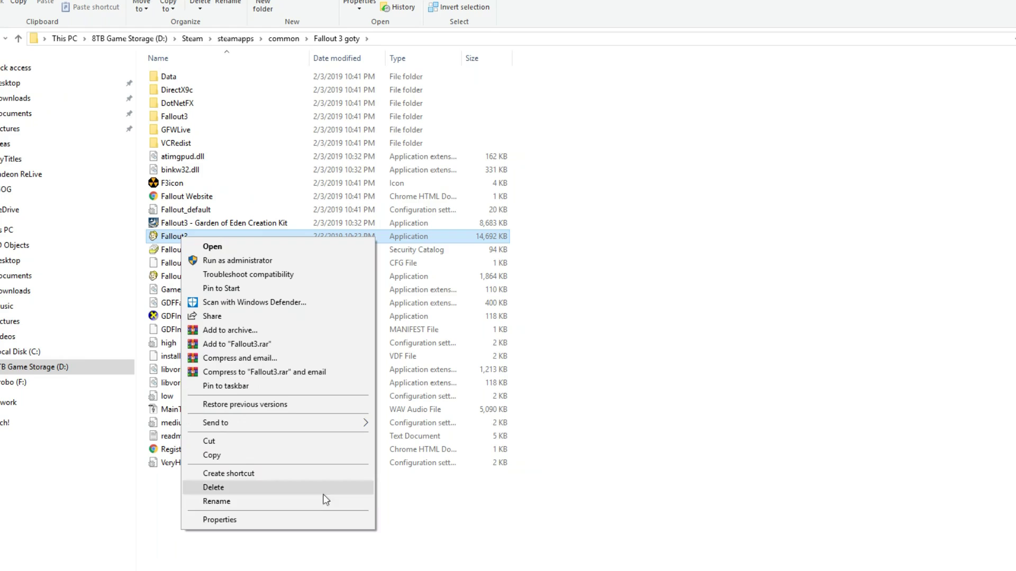
pyautogui.click(265, 521)
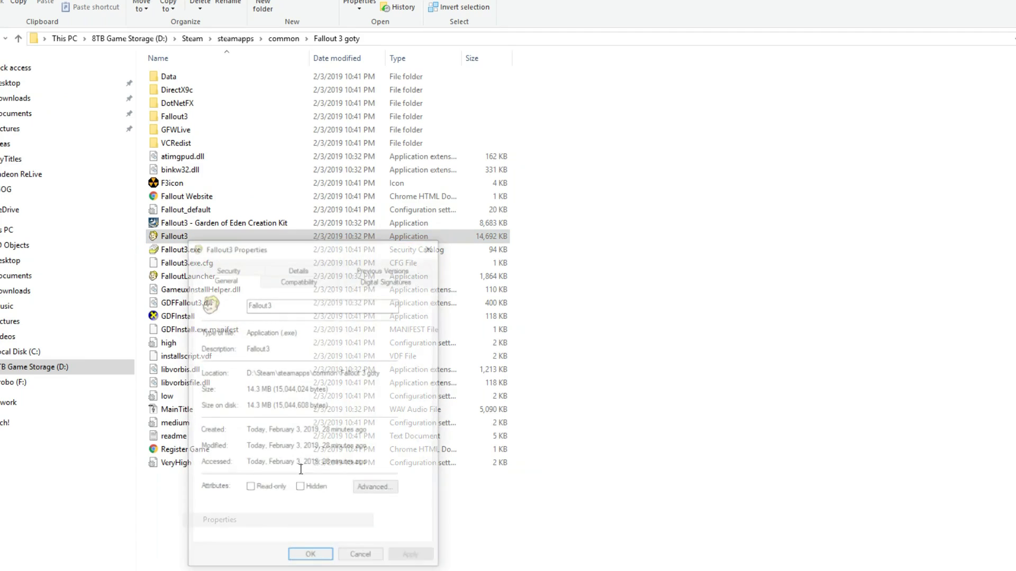
pyautogui.click(299, 279)
pyautogui.click(210, 364)
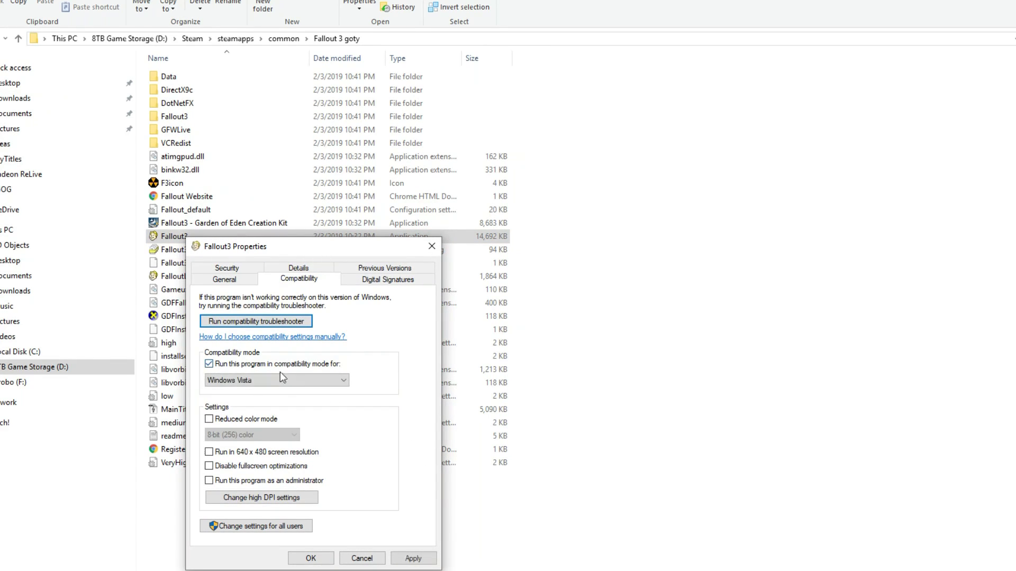
pyautogui.click(275, 380)
pyautogui.click(276, 409)
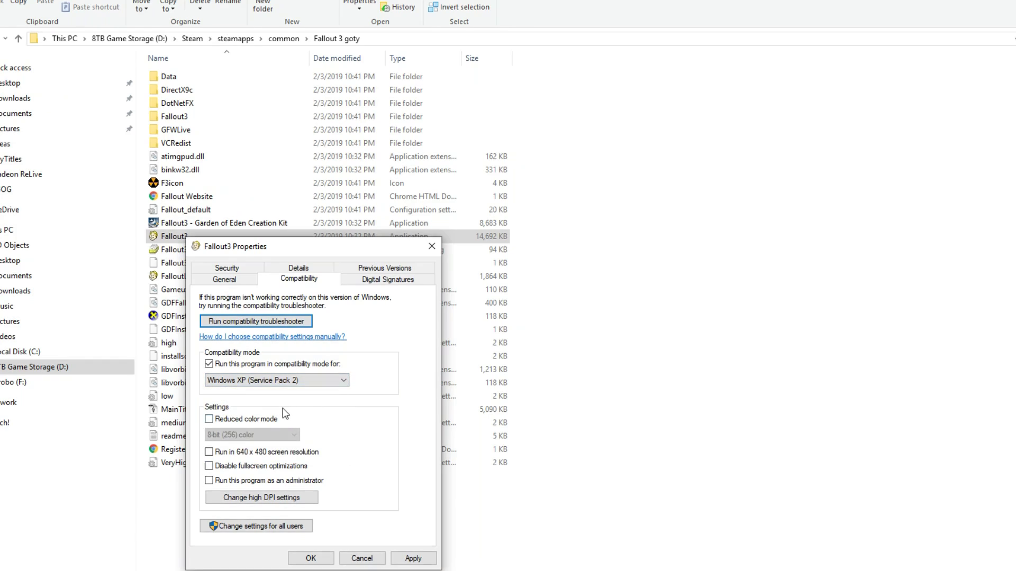
pyautogui.click(209, 481)
pyautogui.click(410, 560)
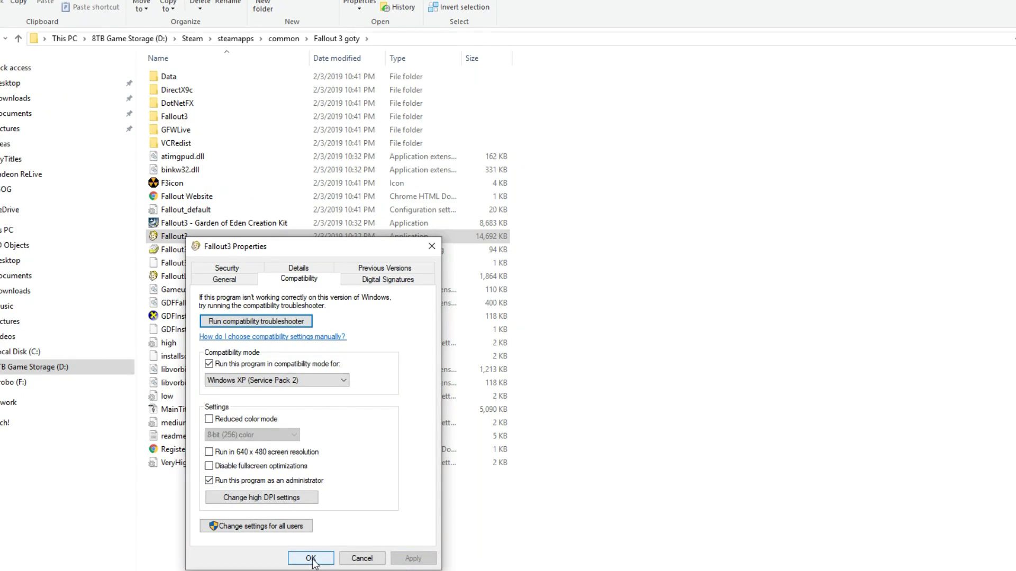
pyautogui.click(311, 559)
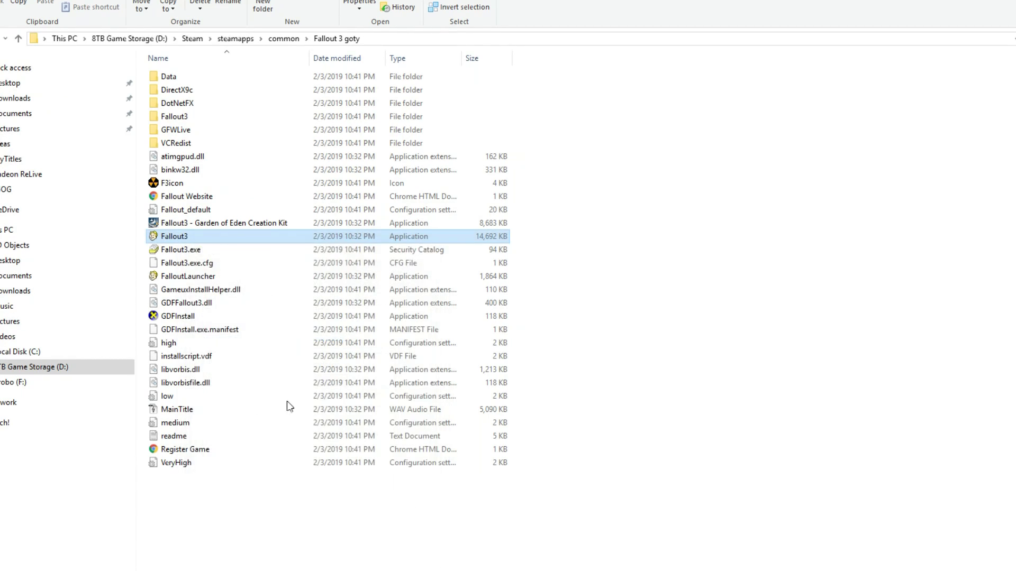
# Try to run the Fallout3 application from the game folder and dismiss the error dialog
pyautogui.doubleClick(171, 237)
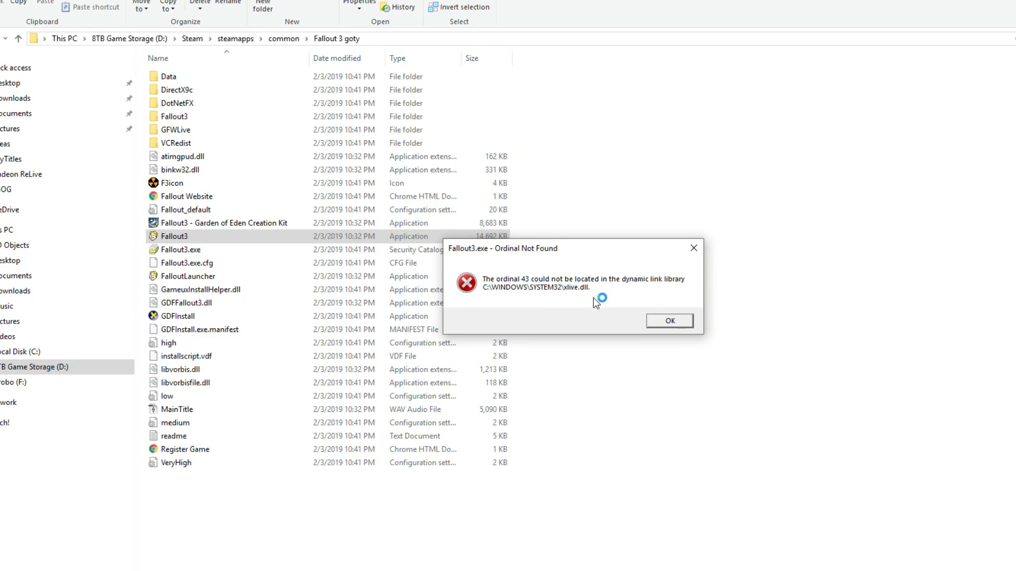
pyautogui.click(670, 320)
# Open the Xbox Support page on Games for Windows Live from the search results and download the gfwlivesetup.exe installer
pyautogui.click(179, 133)
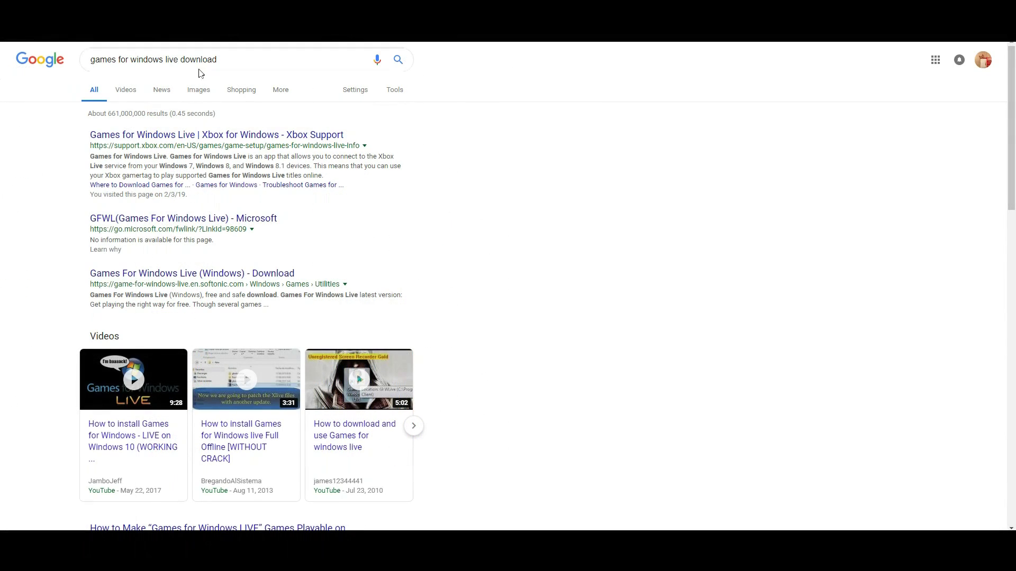
pyautogui.click(228, 139)
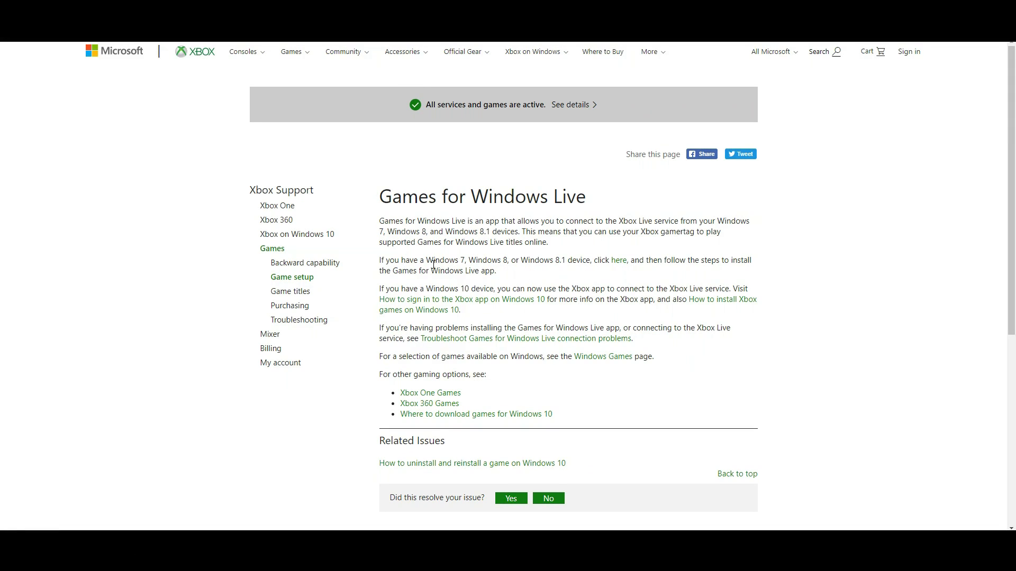
pyautogui.moveTo(426, 260); pyautogui.dragTo(566, 260)
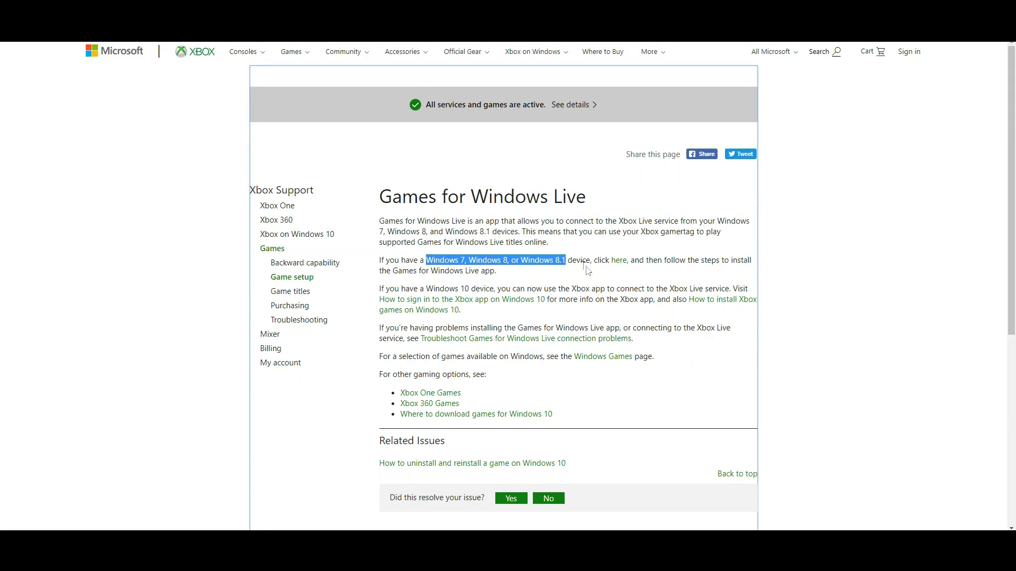
pyautogui.click(620, 261)
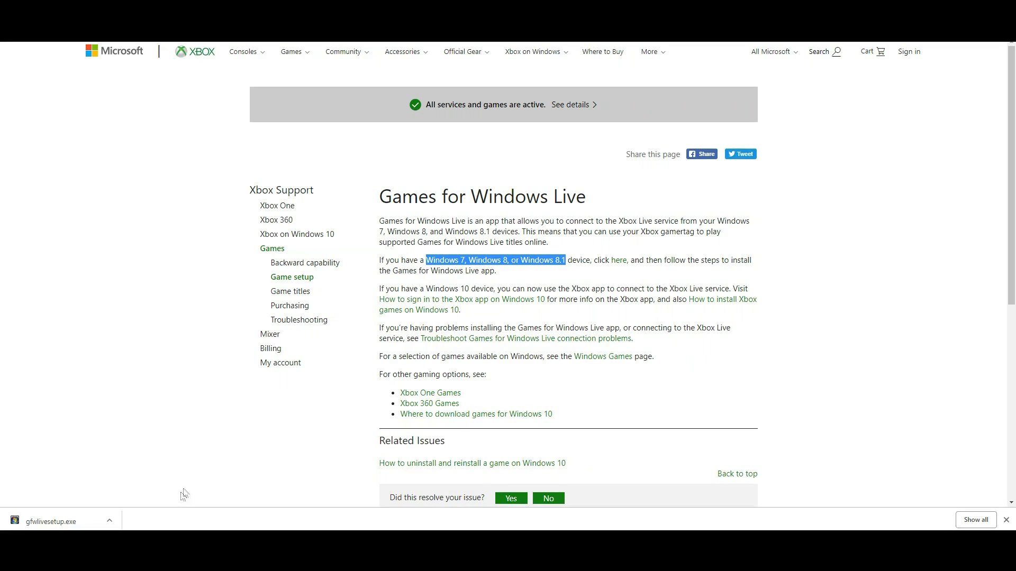
# Install Games for Windows Live with gfwlivesetup.exe, launch its client and close the sign-in hint
pyautogui.click(32, 522)
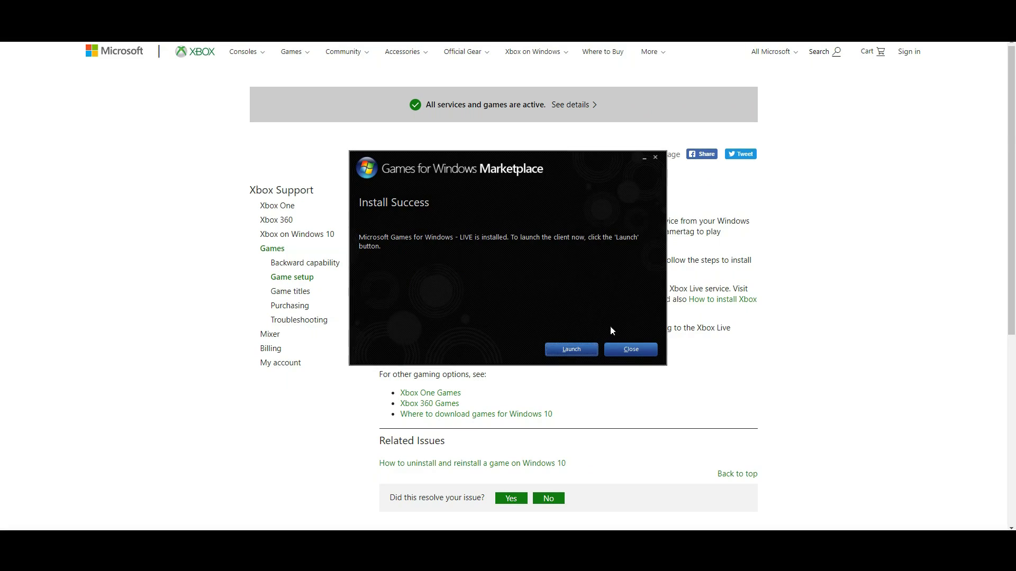
pyautogui.click(571, 350)
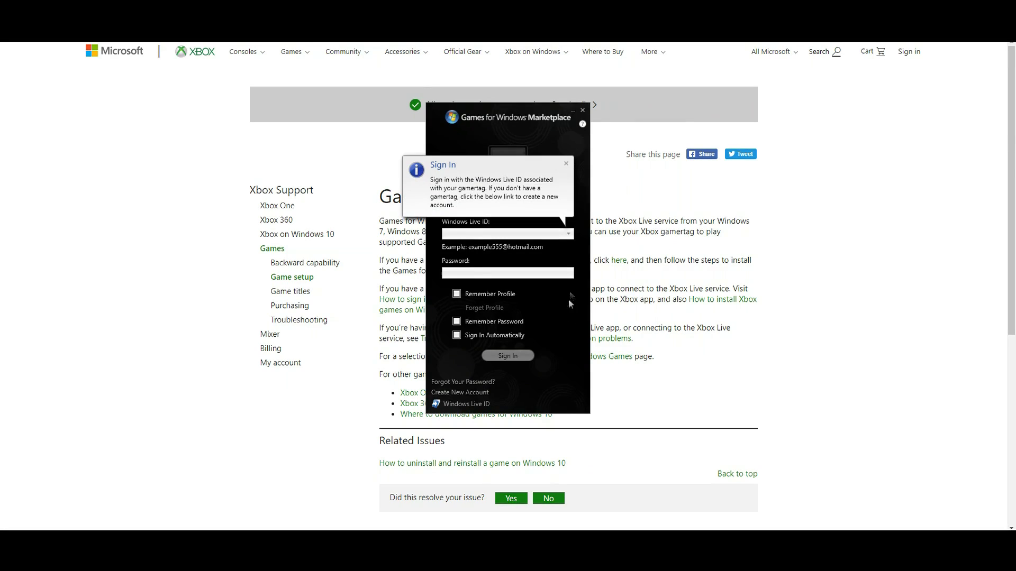
pyautogui.click(565, 165)
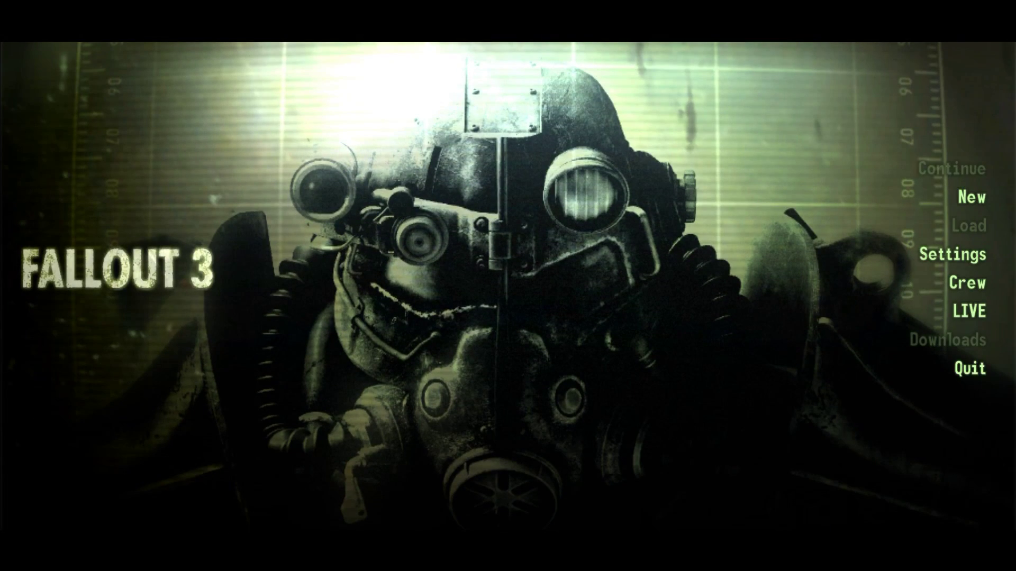
# Quit Fallout 3 from its main menu and confirm exiting the game
pyautogui.click(982, 376)
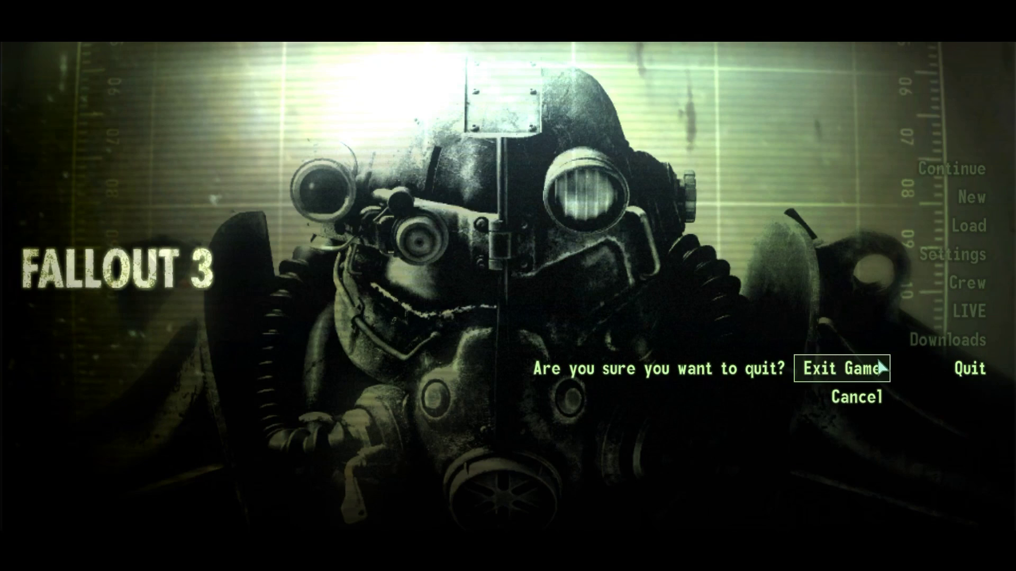
pyautogui.click(878, 367)
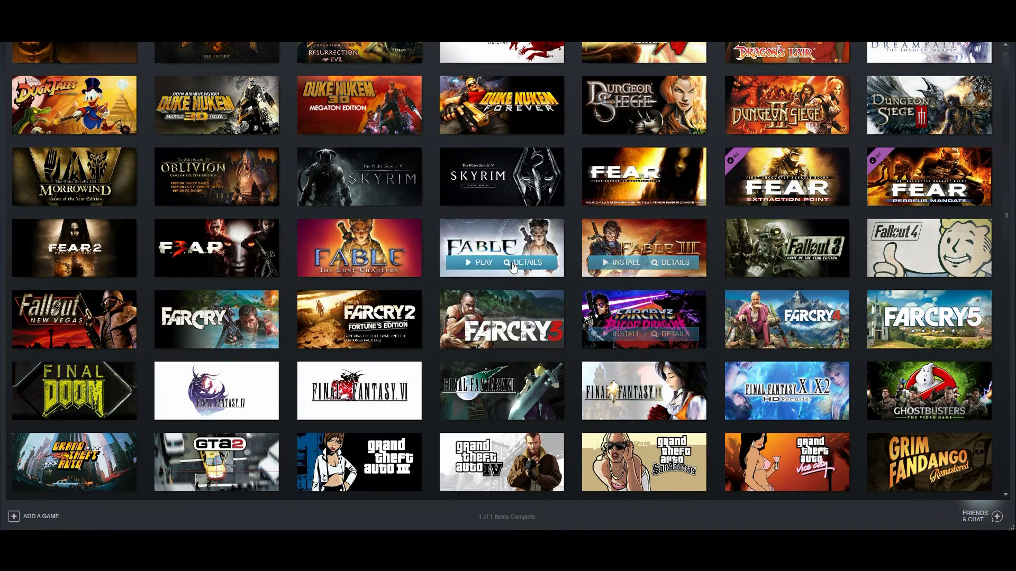
pyautogui.moveTo(135, 312)
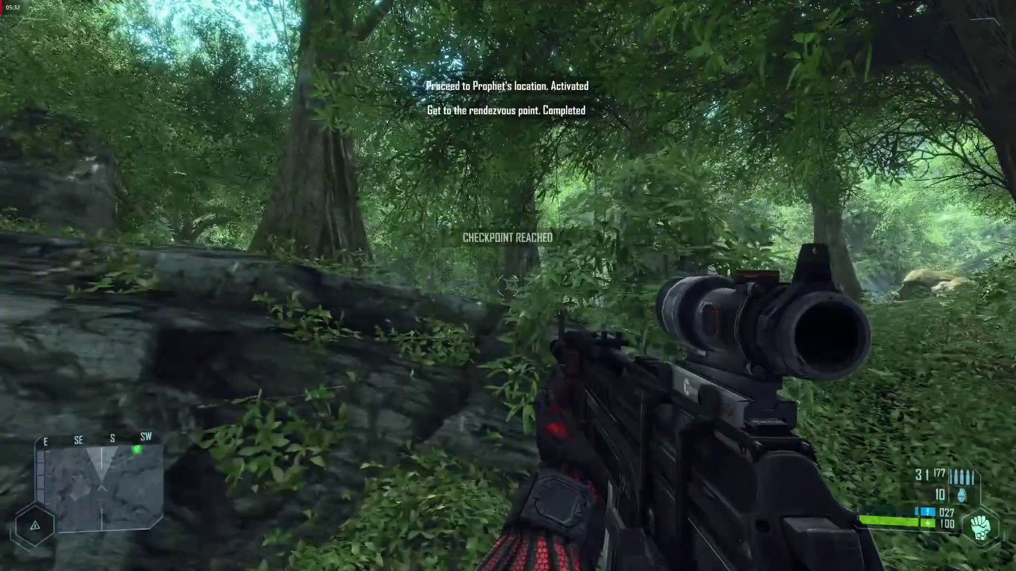
pyautogui.press('w')
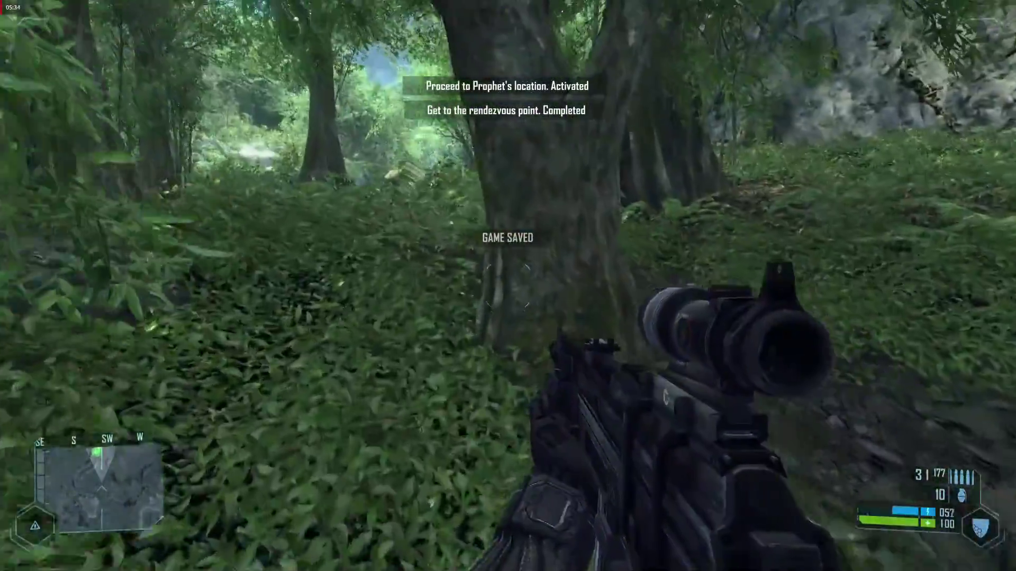
pyautogui.press('w')
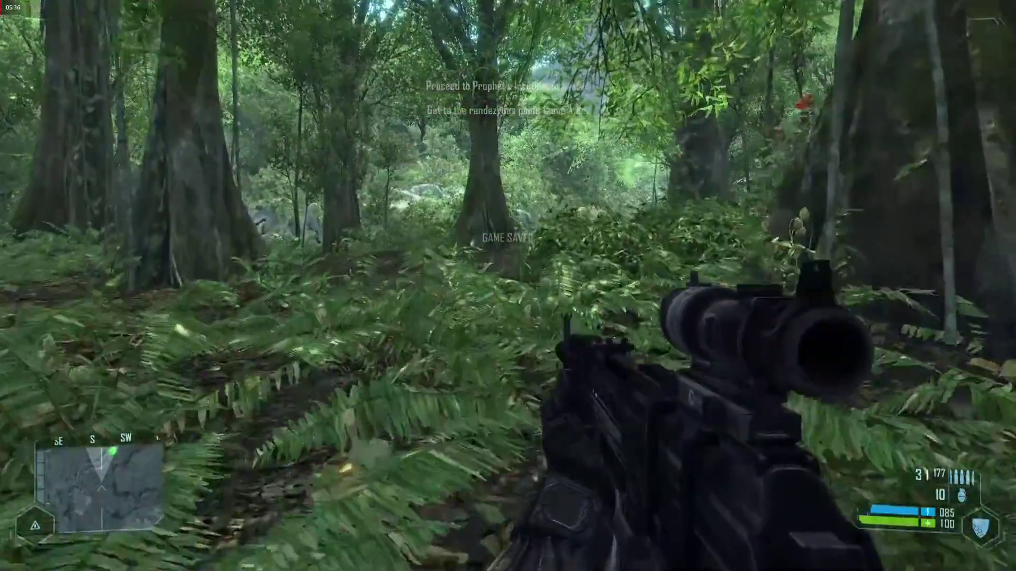
pyautogui.press('w')
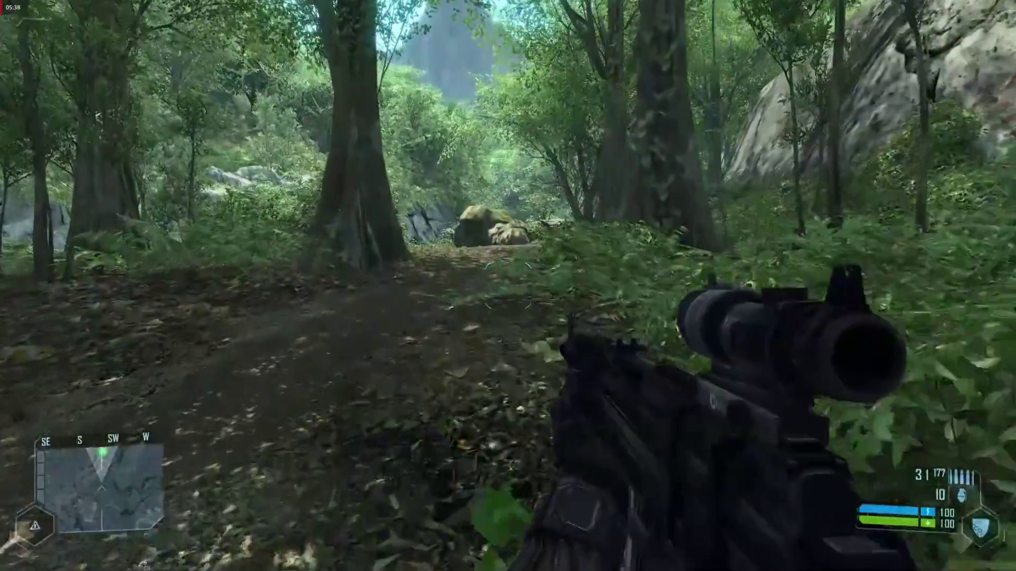
pyautogui.press('w')
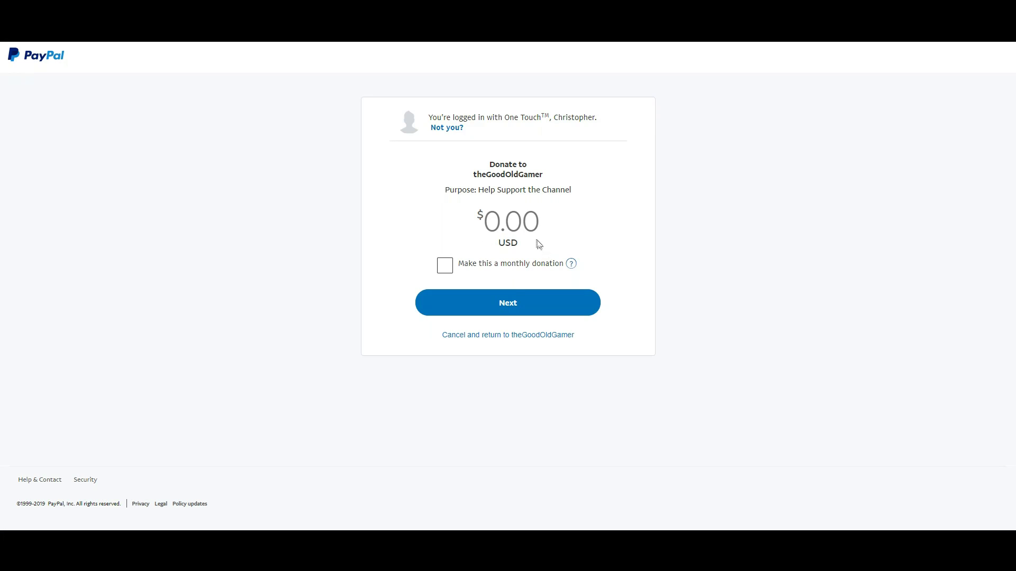
# Set the PayPal donation to theGoodOldGamer to 1.00 USD and continue to the next stage
pyautogui.click(502, 223)
pyautogui.write('10.00')
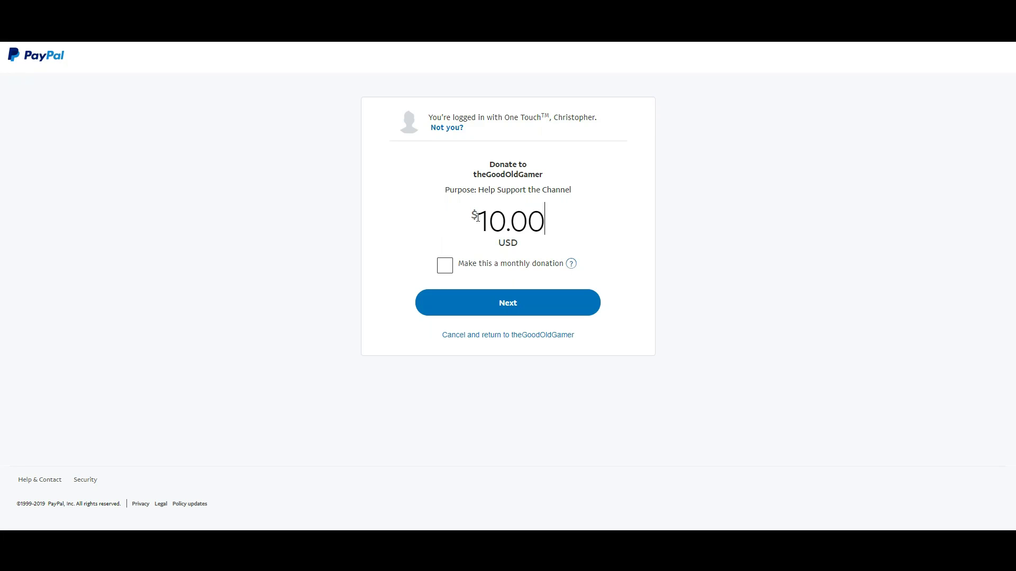
pyautogui.press('BackSpace')
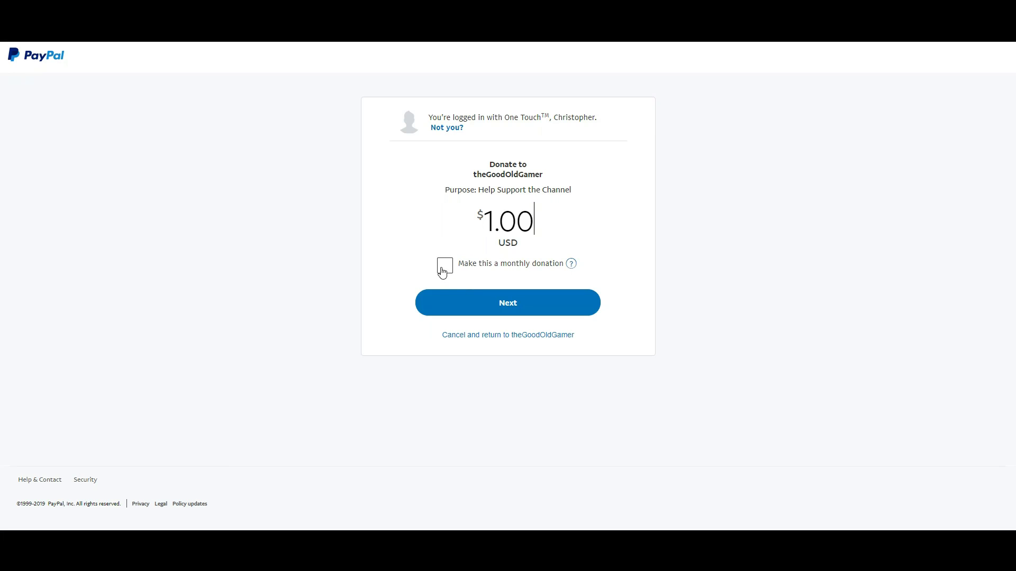
pyautogui.click(516, 302)
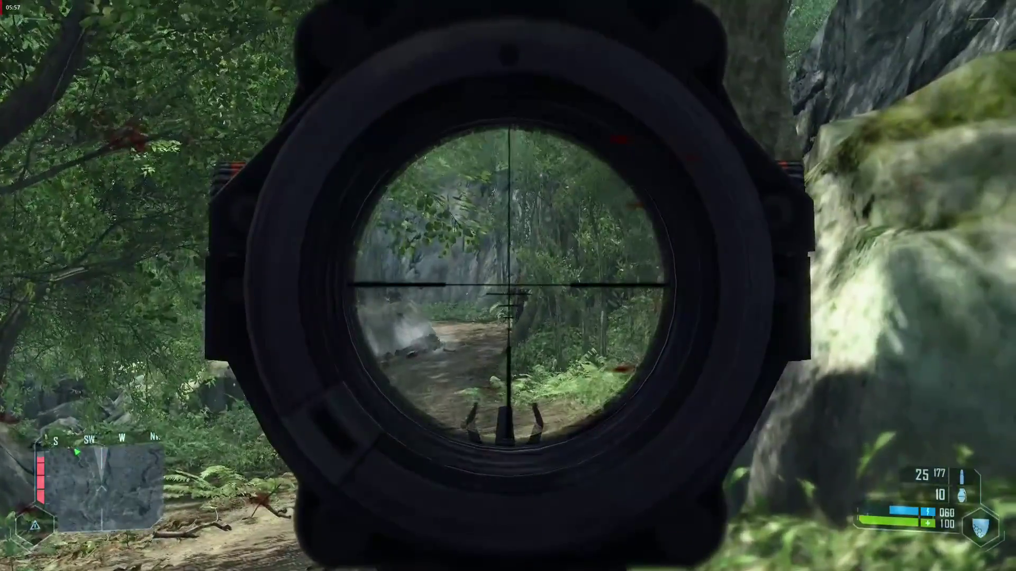
pyautogui.click(508, 286)
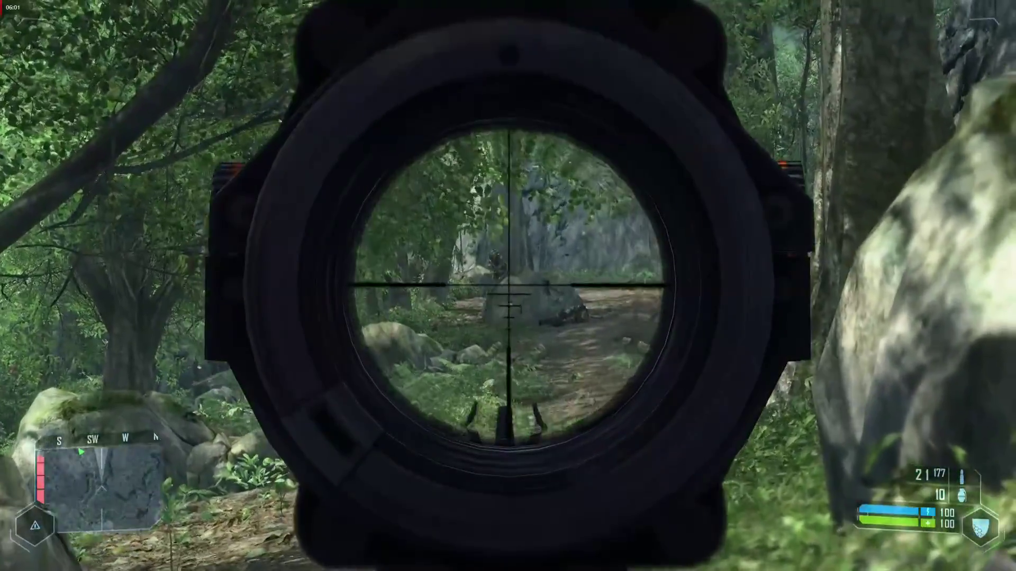
pyautogui.click(508, 286)
pyautogui.click(508, 286)
pyautogui.click(508, 286)
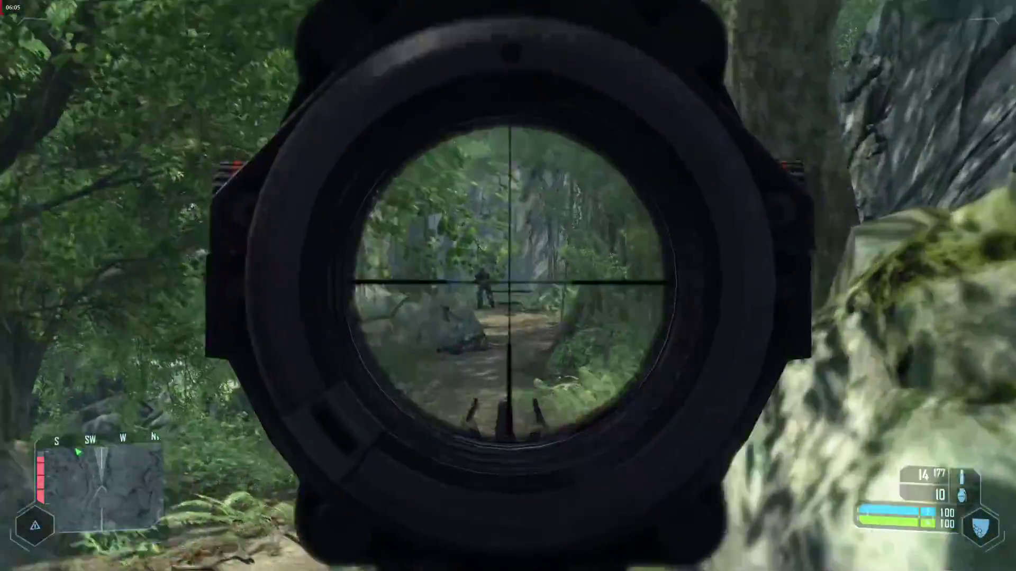
pyautogui.click(507, 286)
pyautogui.click(508, 285)
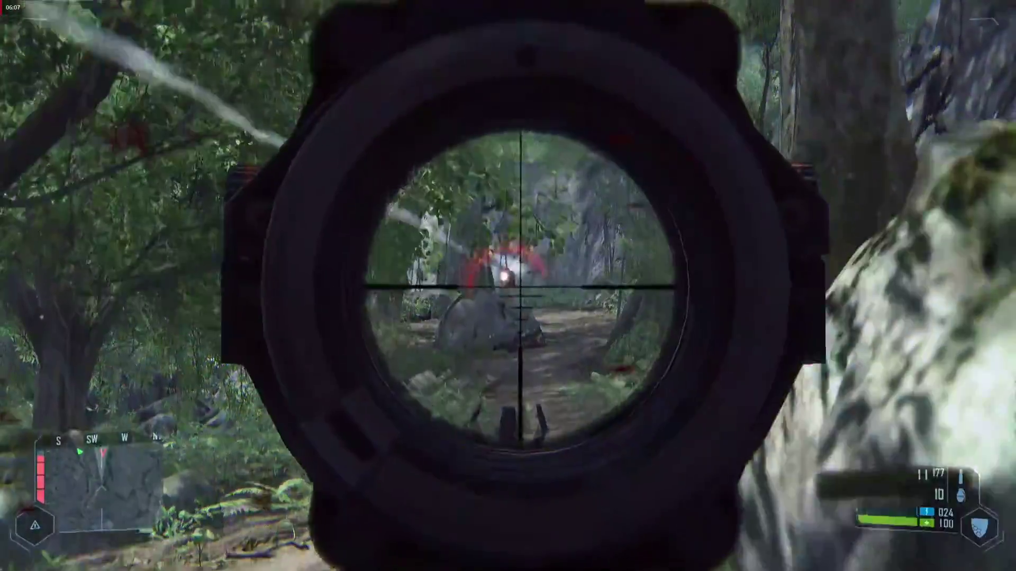
pyautogui.press('r')
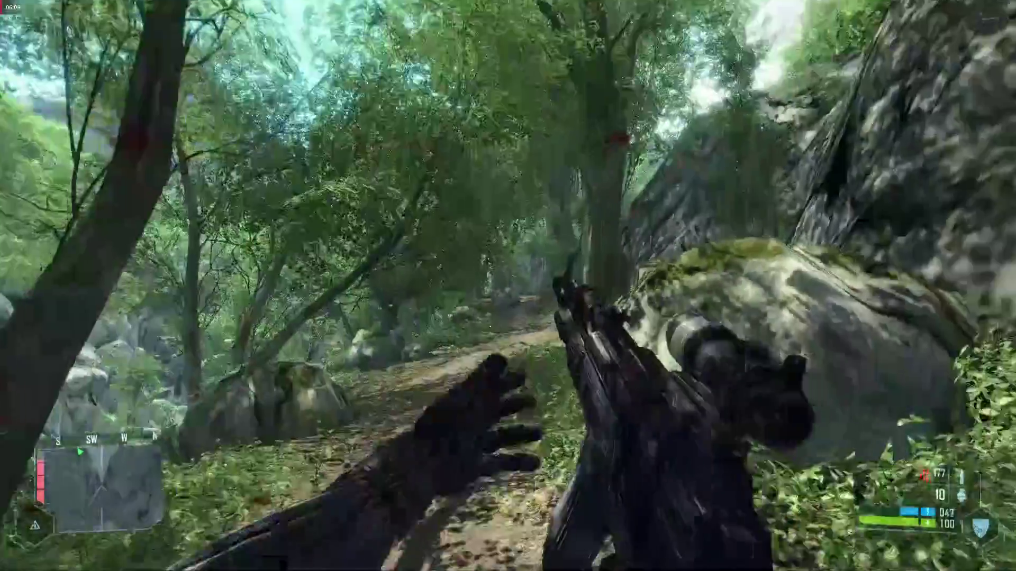